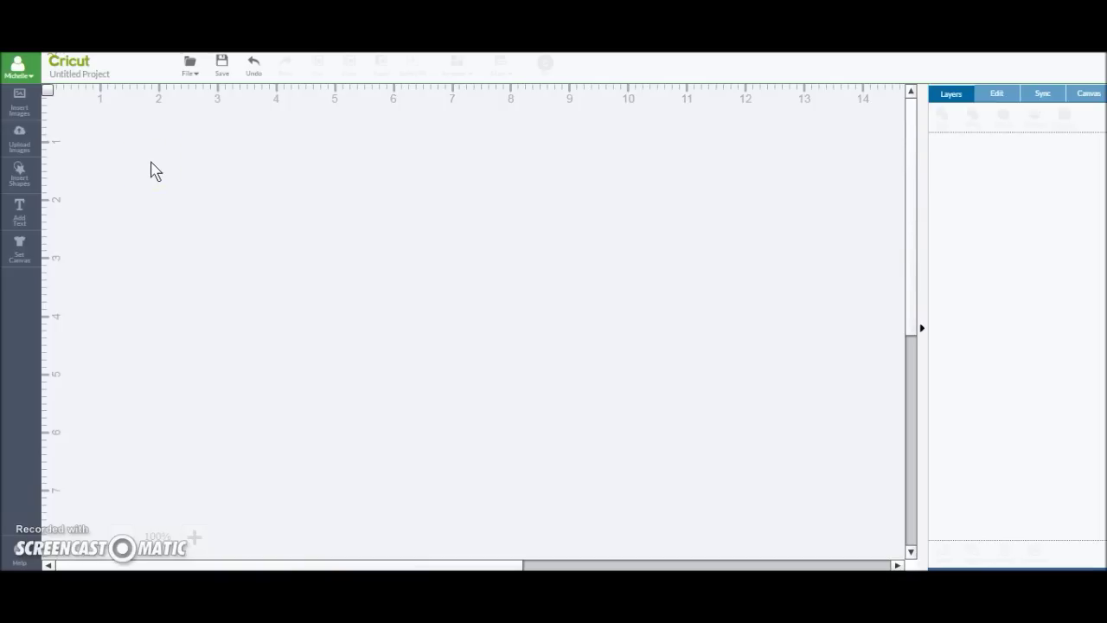
Search the image library for 'nail polish' and add the pink 'nails' bottle to the canvas
{"action": "left_click", "coordinate": [24, 110]}
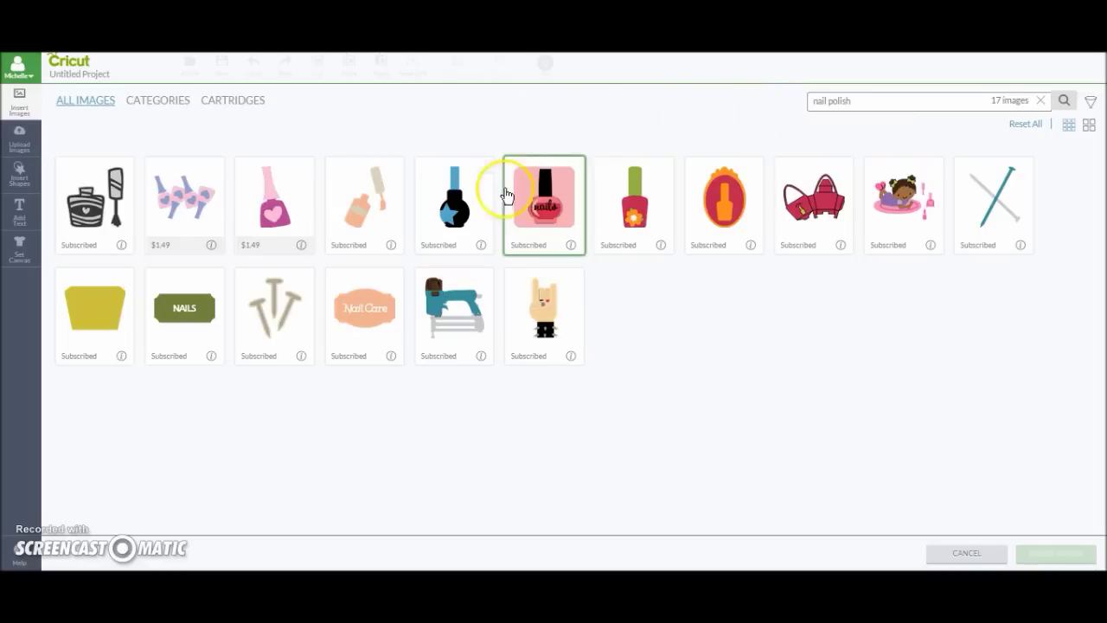
{"action": "left_click", "coordinate": [549, 212]}
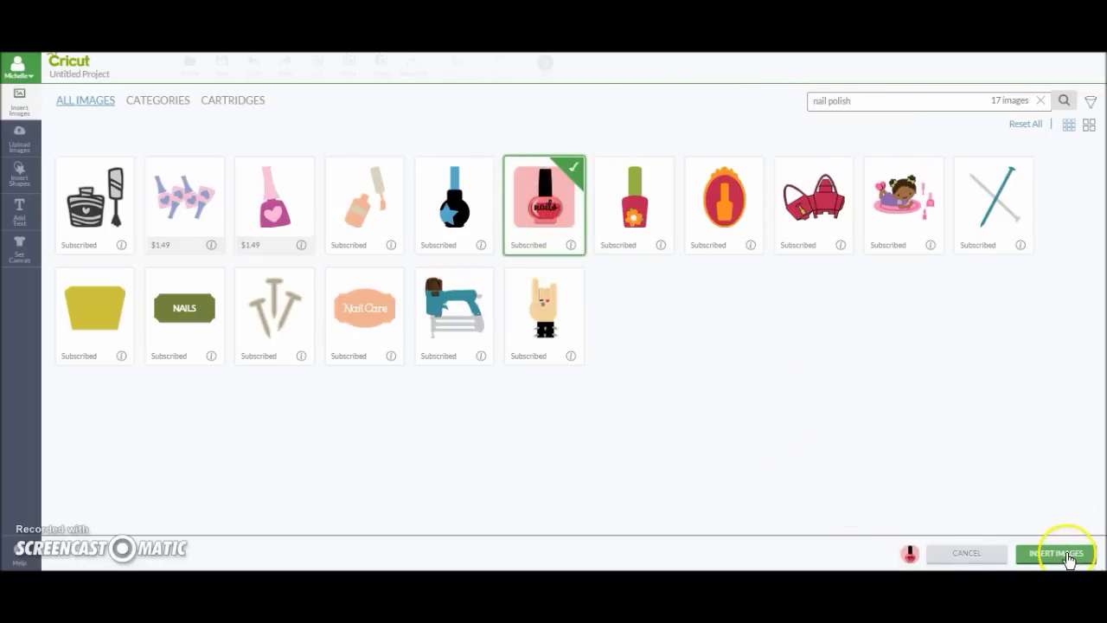
{"action": "left_click", "coordinate": [1070, 557]}
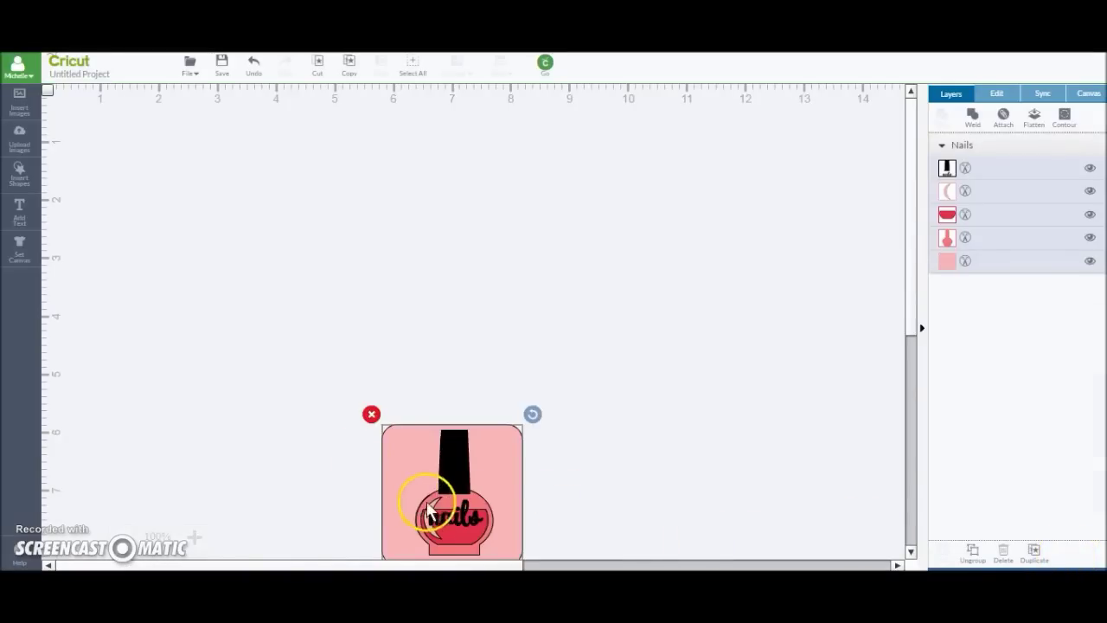
Move the nails bottle near the canvas top and hide its pink square background layer
{"action": "left_click_drag", "start_coordinate": [432, 510], "coordinate": [435, 215]}
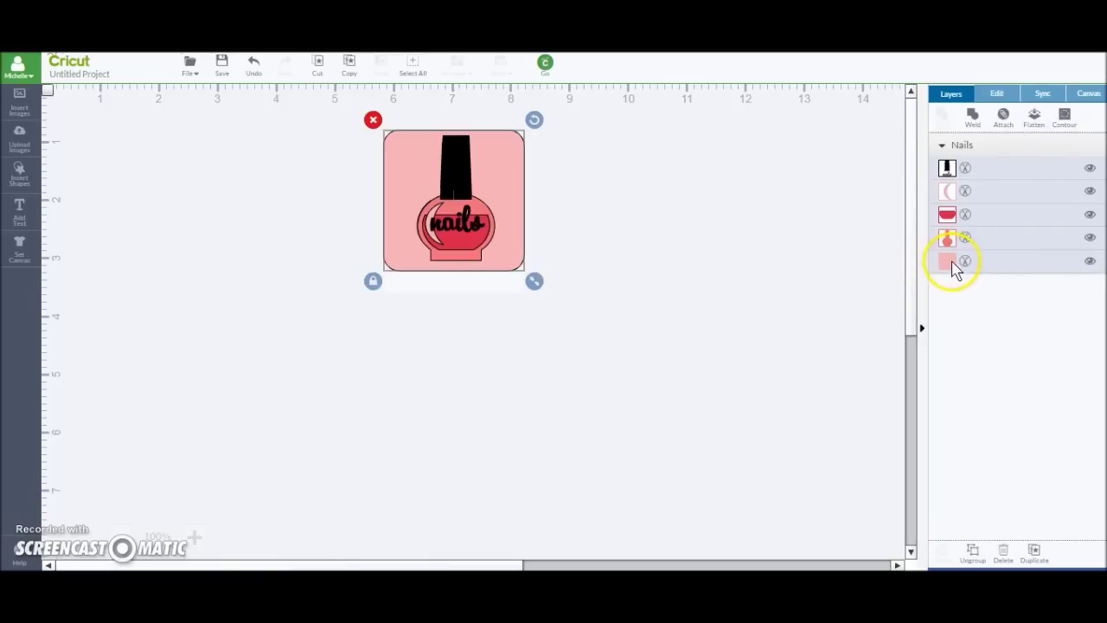
{"action": "left_click", "coordinate": [1090, 263]}
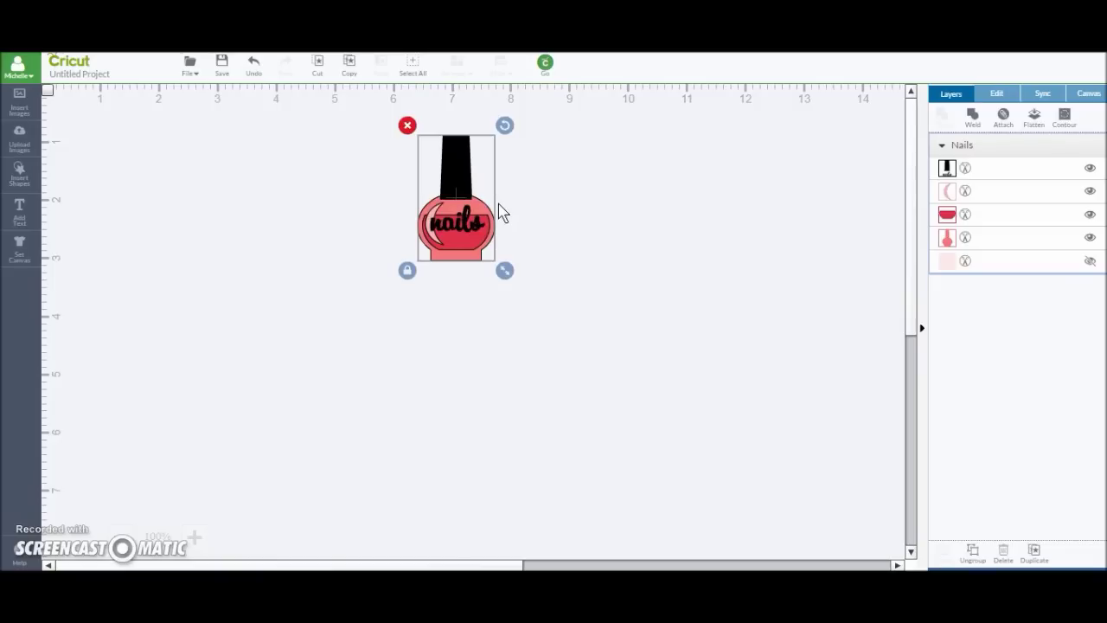
{"action": "left_click", "coordinate": [520, 200]}
Make the bottle body lavender and turn the polish fill Candy Crystal teal
{"action": "left_click", "coordinate": [960, 169]}
{"action": "left_click_drag", "start_coordinate": [962, 170], "coordinate": [947, 246]}
{"action": "left_click", "coordinate": [947, 240]}
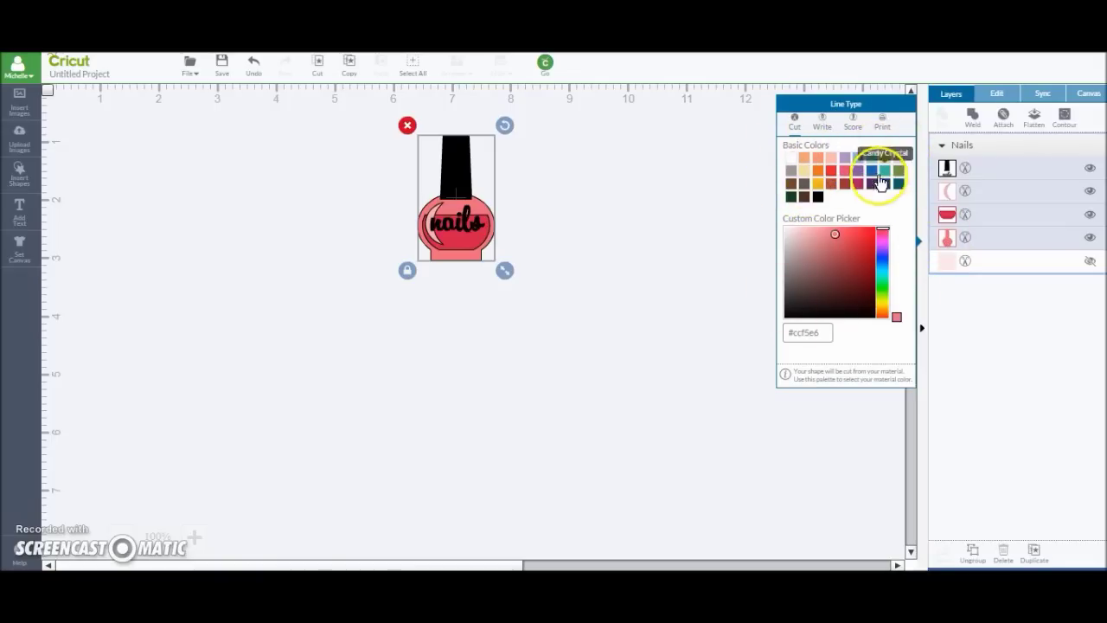
{"action": "left_click", "coordinate": [846, 161]}
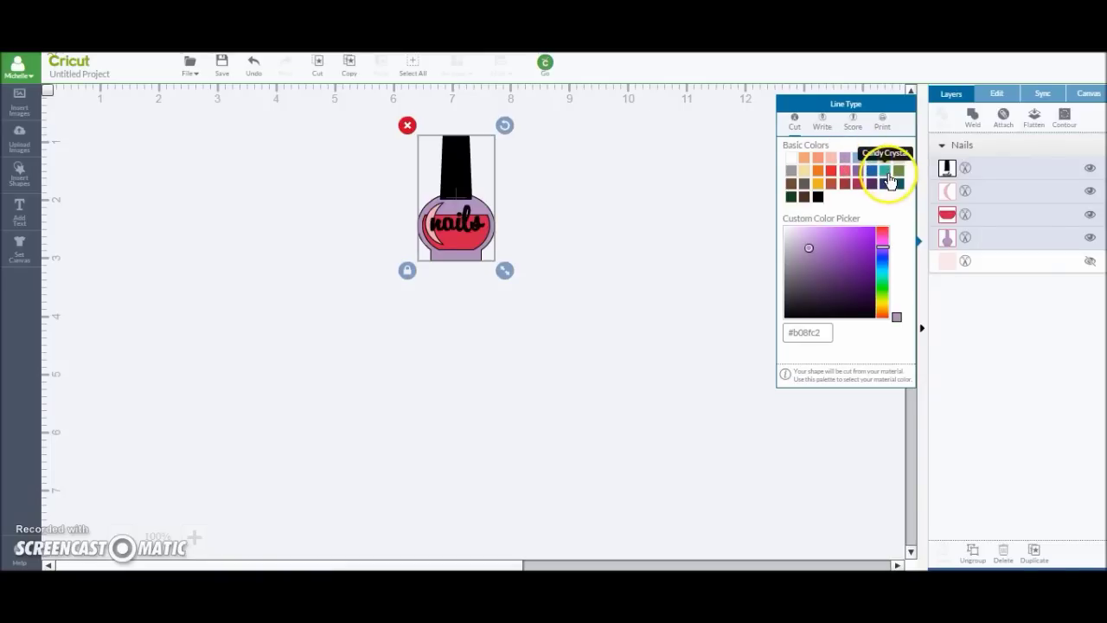
{"action": "left_click", "coordinate": [955, 218]}
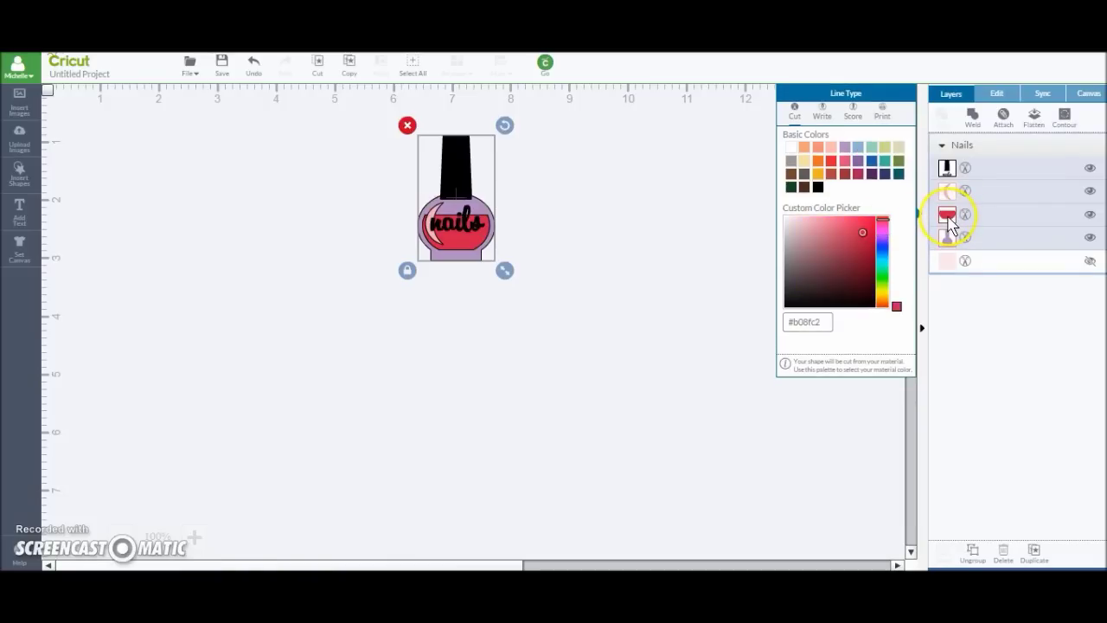
{"action": "left_click", "coordinate": [884, 162]}
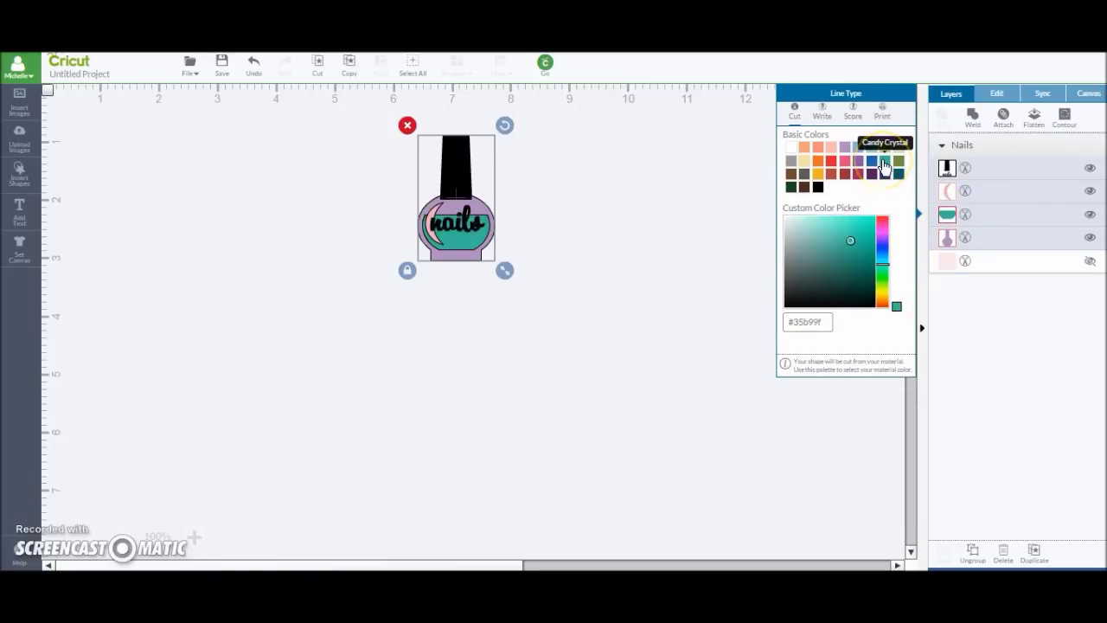
Change the bottle body layer colour to Jade
{"action": "left_click", "coordinate": [950, 241]}
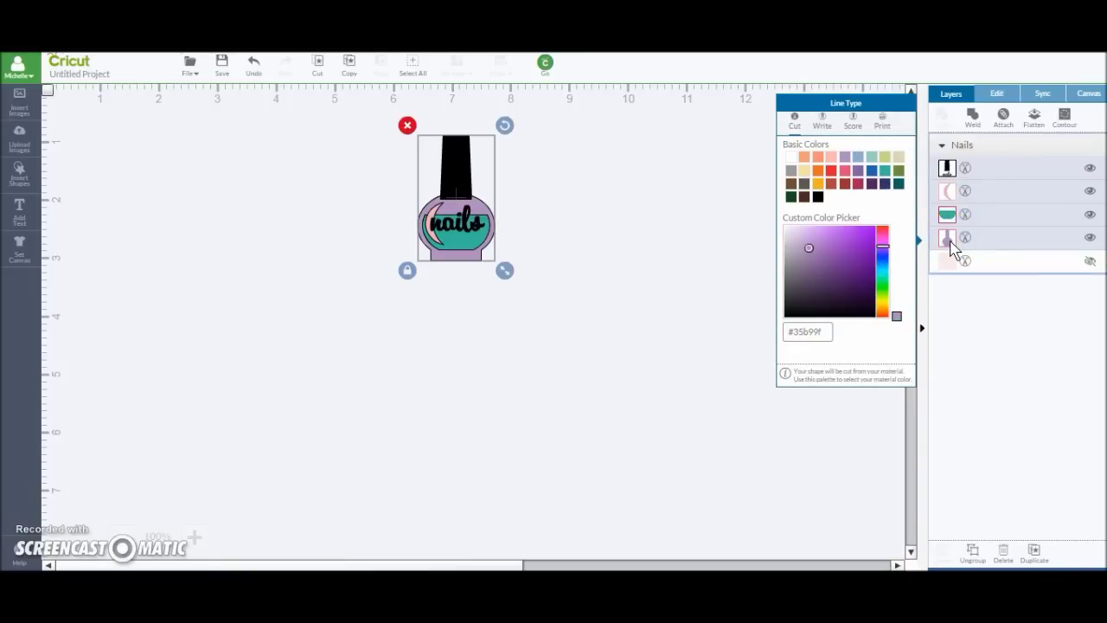
{"action": "left_click", "coordinate": [949, 235]}
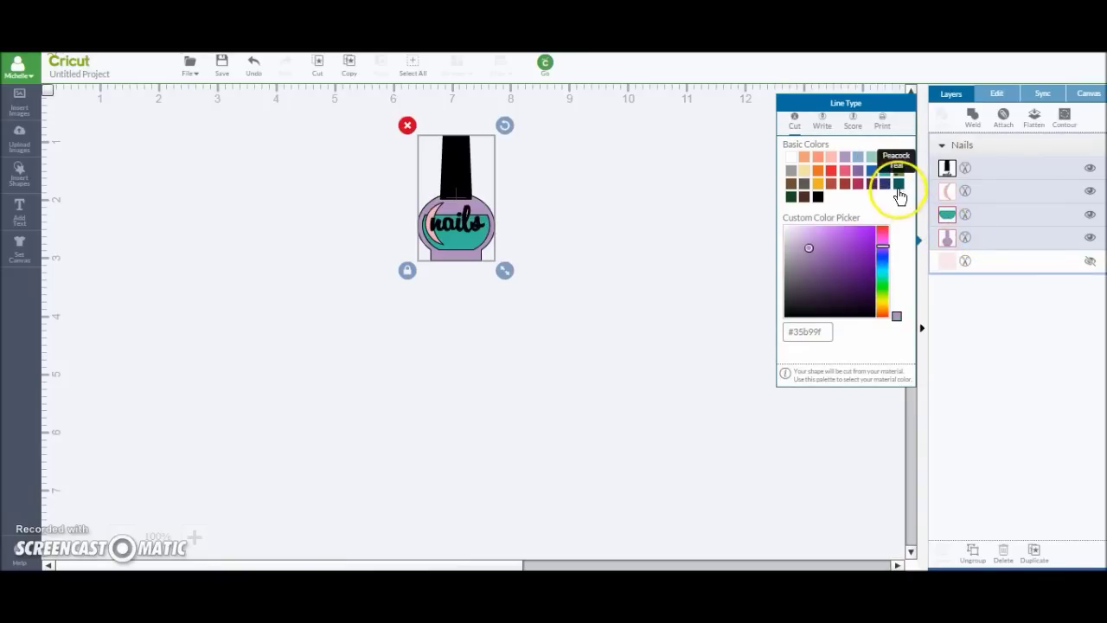
{"action": "left_click", "coordinate": [875, 159]}
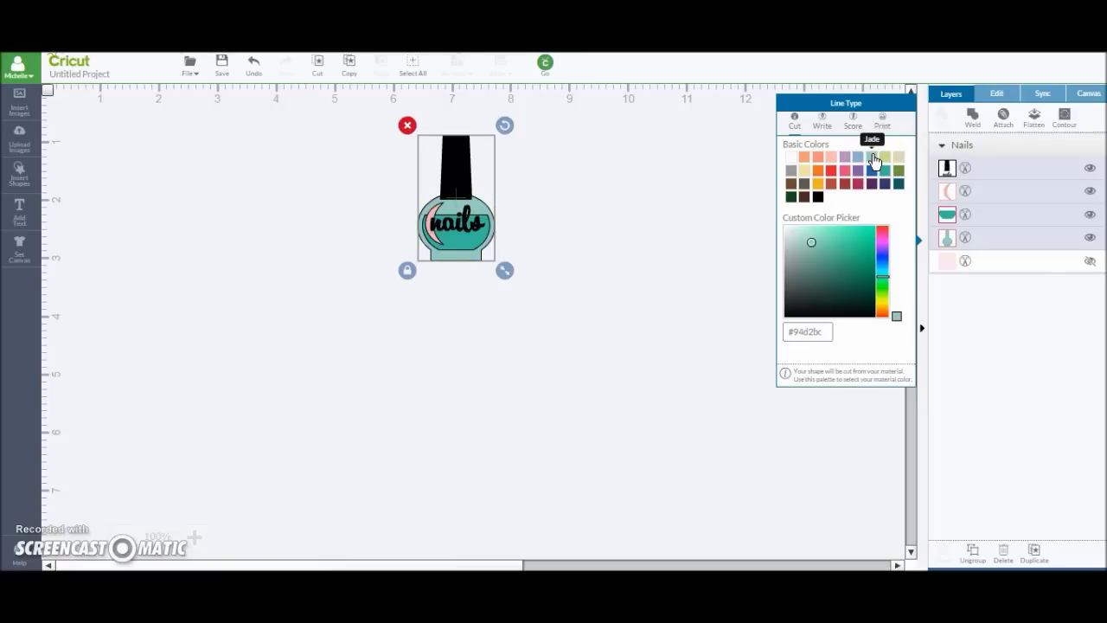
{"action": "left_click", "coordinate": [952, 192]}
{"action": "left_click", "coordinate": [476, 230]}
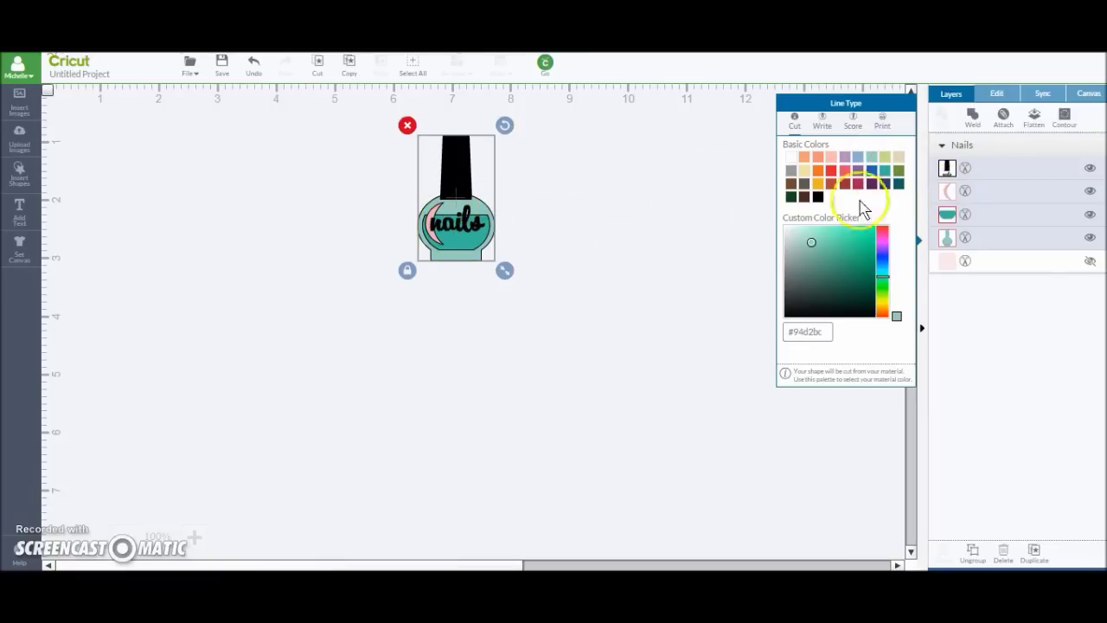
Give the moon highlight layer a pale mint custom colour
{"action": "left_click", "coordinate": [953, 195]}
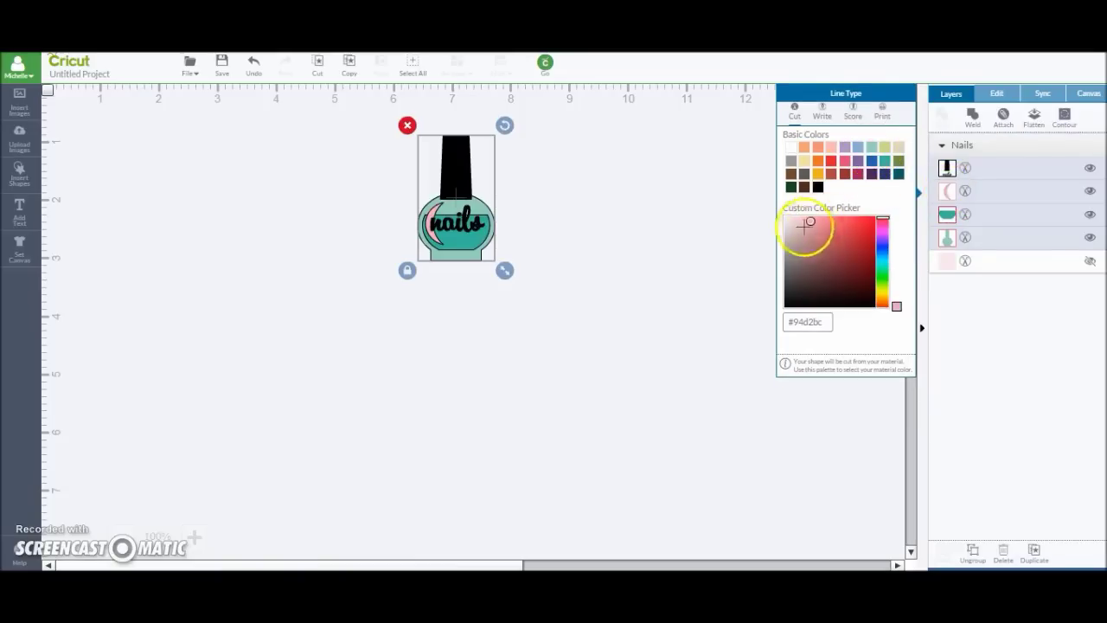
{"action": "left_click", "coordinate": [874, 148]}
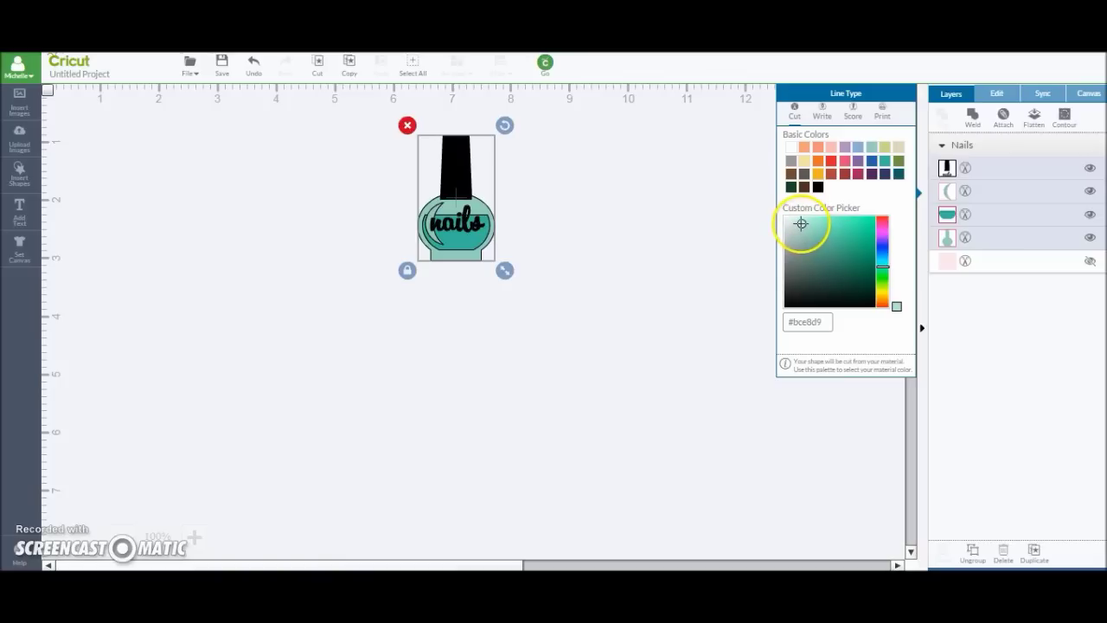
{"action": "left_click", "coordinate": [800, 219]}
{"action": "left_click", "coordinate": [798, 218]}
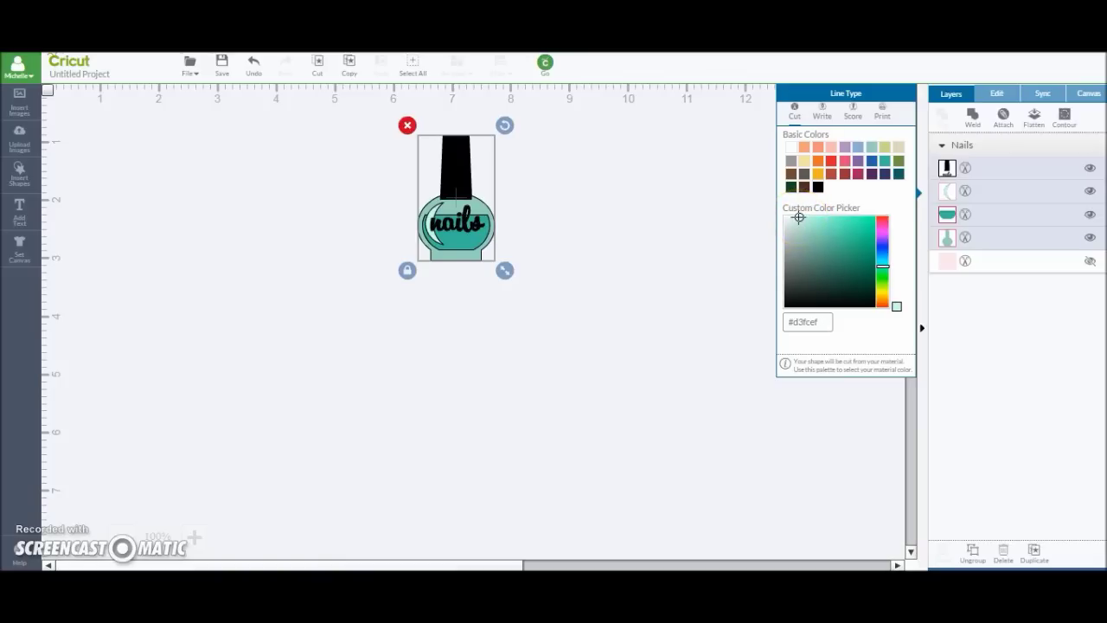
{"action": "left_click", "coordinate": [688, 195]}
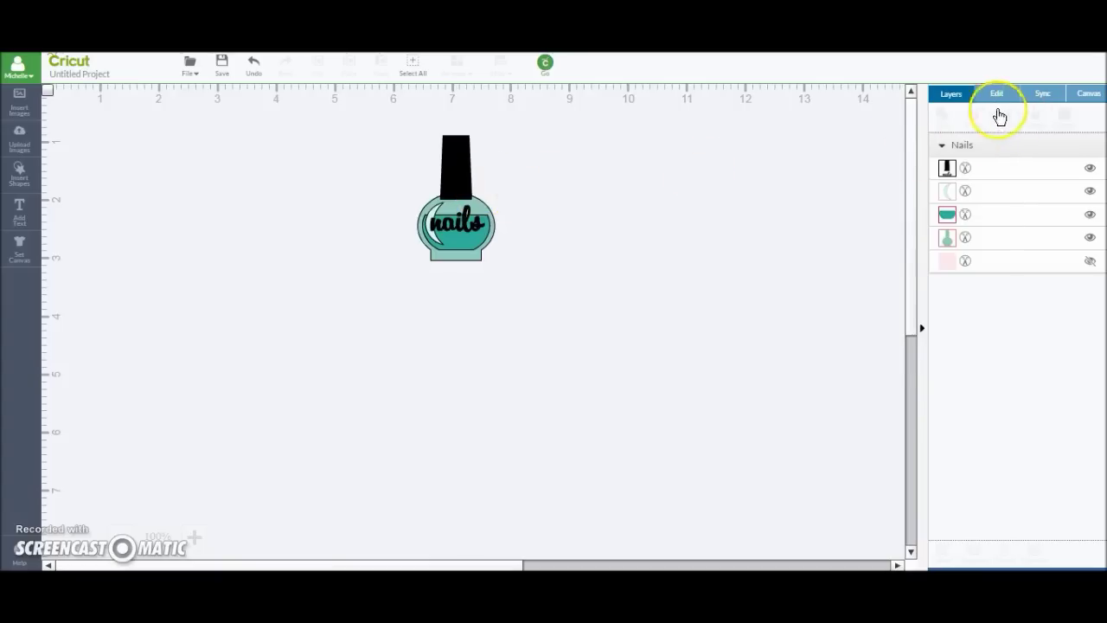
{"action": "left_click", "coordinate": [545, 63]}
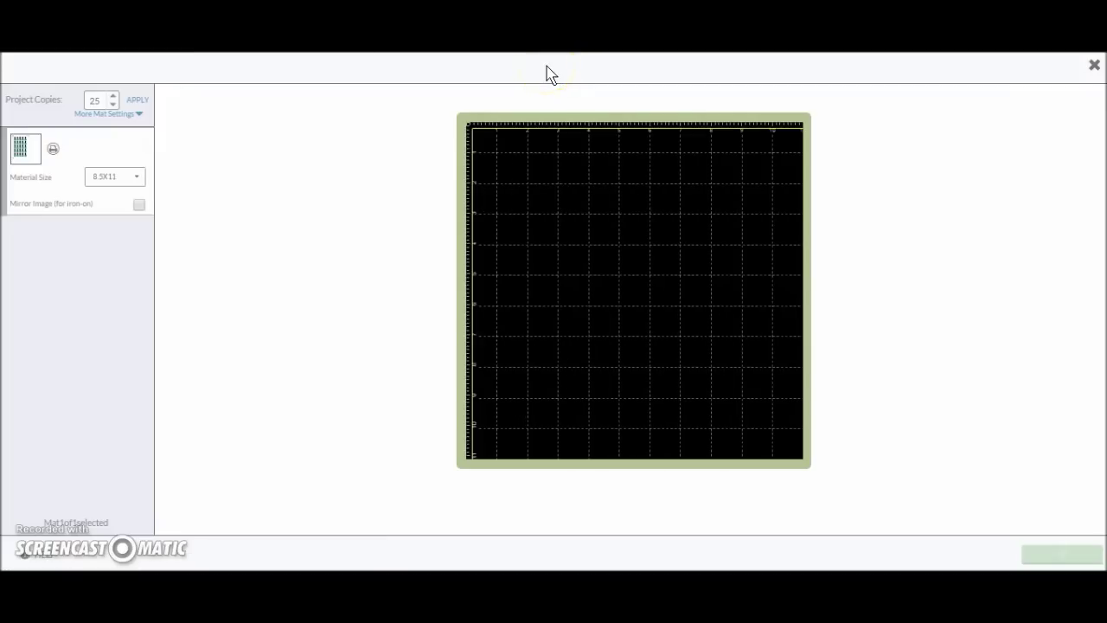
{"action": "left_click", "coordinate": [545, 146]}
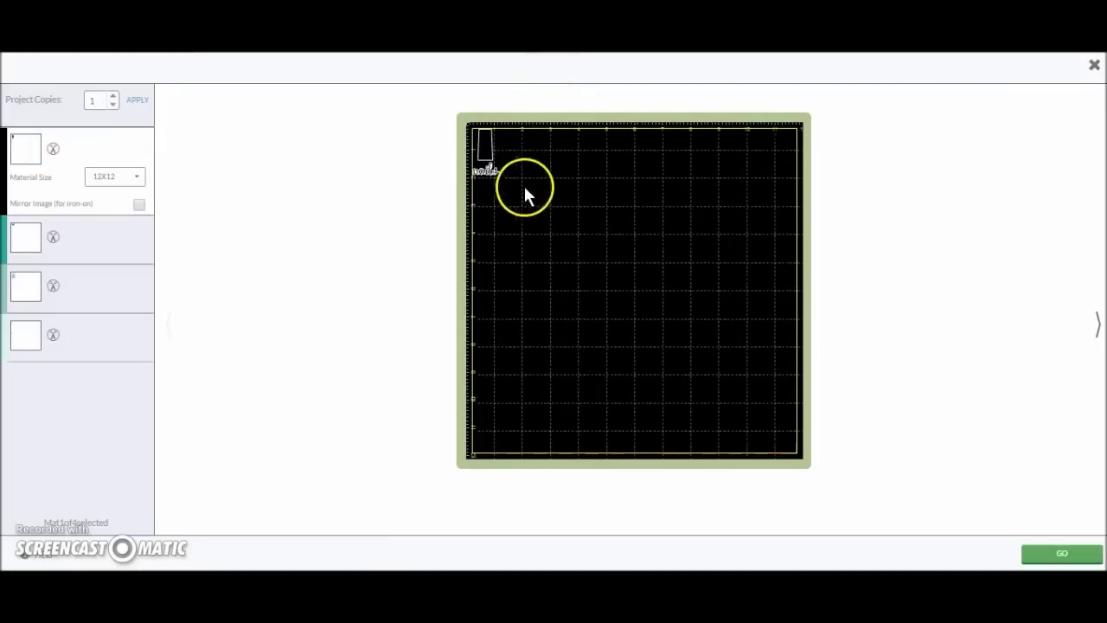
{"action": "left_click", "coordinate": [101, 289]}
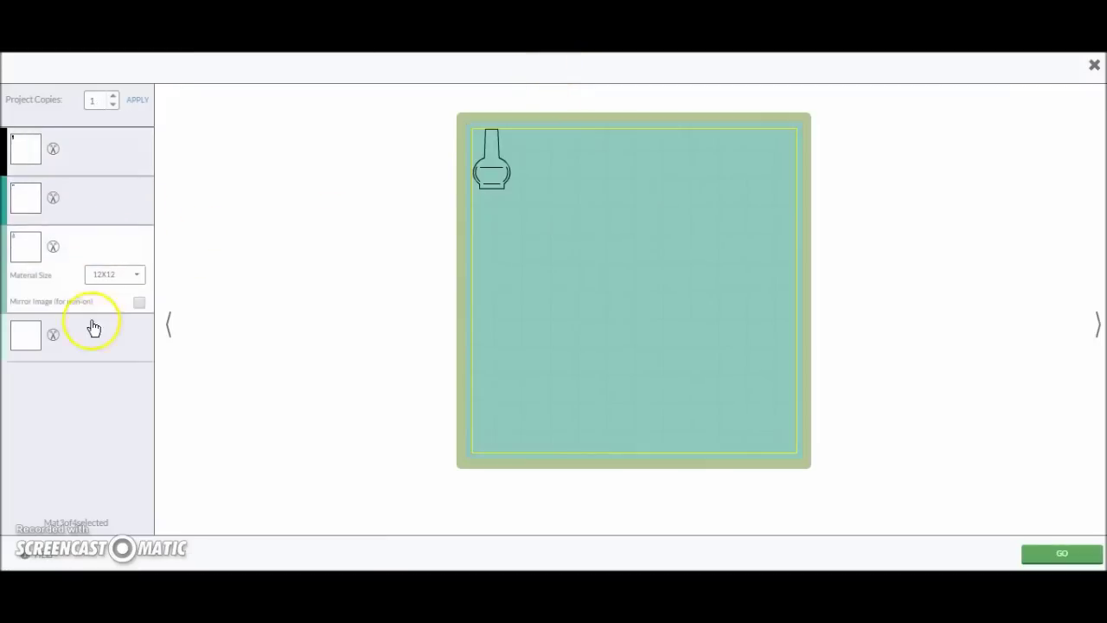
{"action": "left_click", "coordinate": [93, 344]}
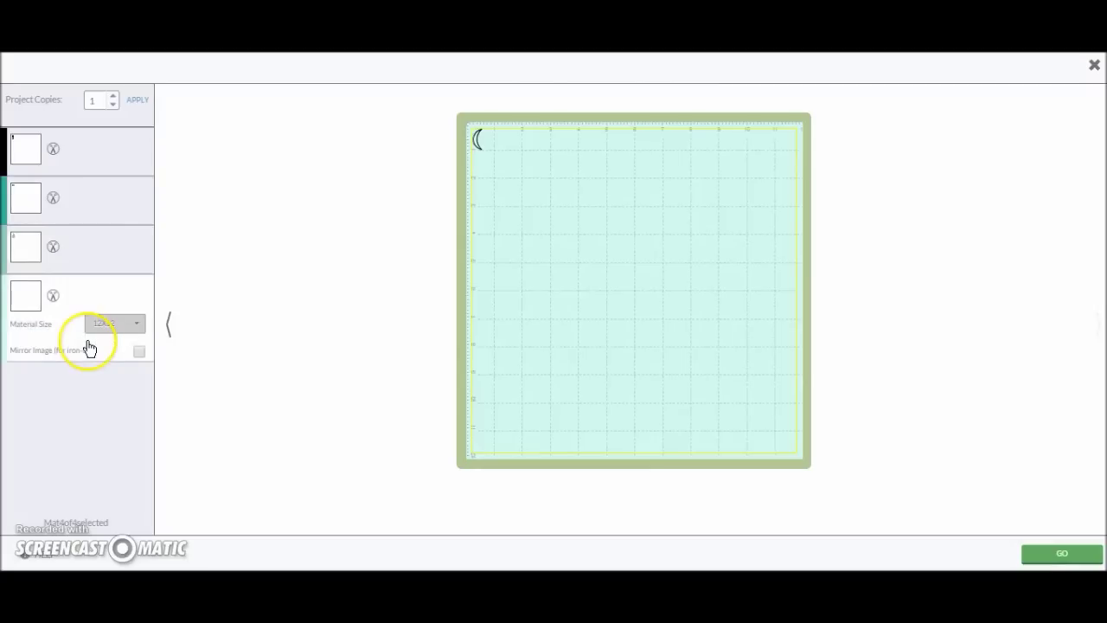
{"action": "left_click", "coordinate": [79, 252]}
{"action": "left_click", "coordinate": [78, 214]}
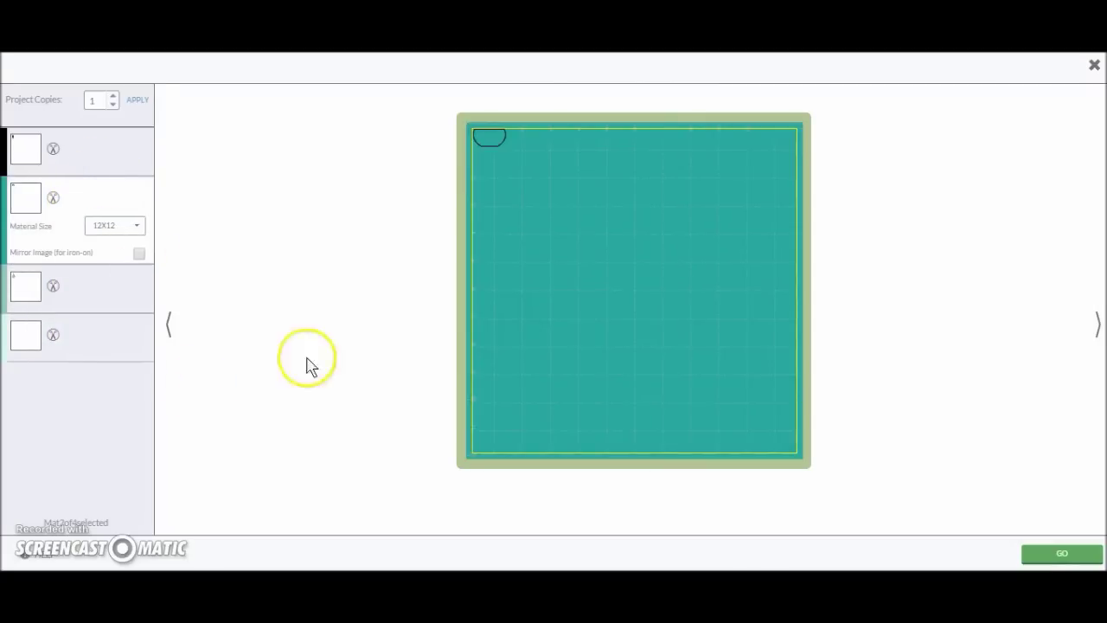
{"action": "left_click", "coordinate": [1095, 65]}
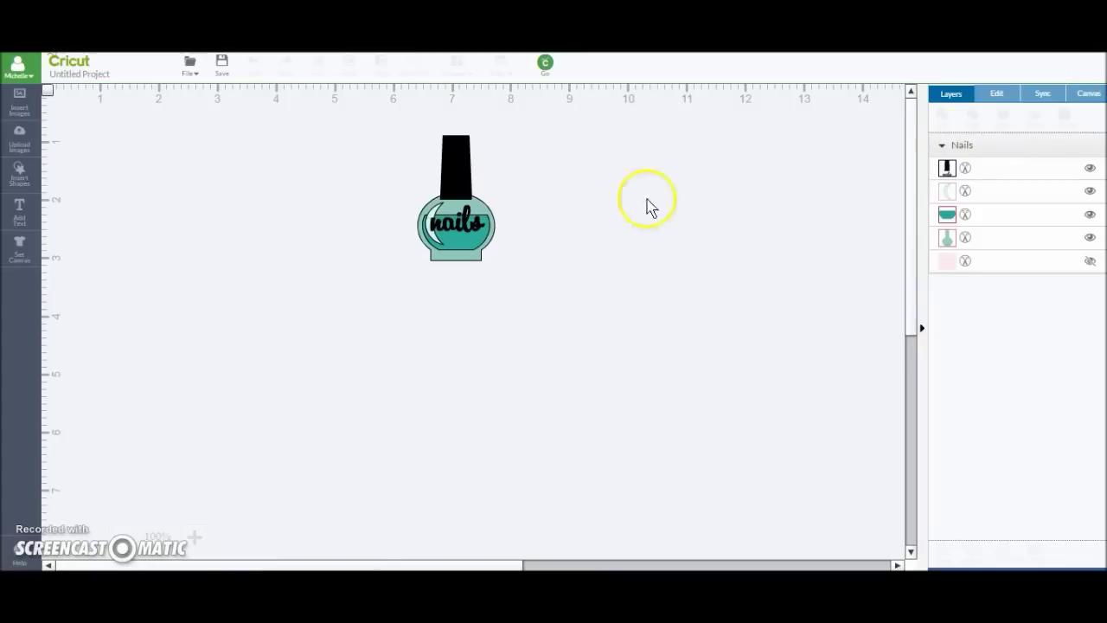
Flatten the Nails group into one printable layer and preview it on the print-then-cut mat
{"action": "left_click", "coordinate": [454, 159]}
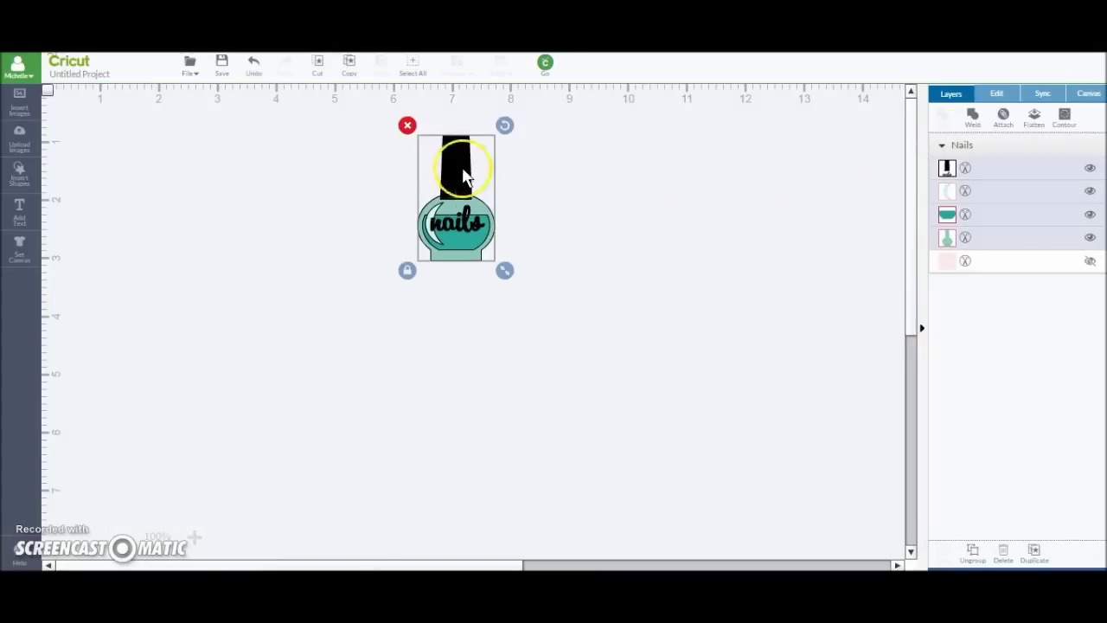
{"action": "left_click", "coordinate": [1041, 125]}
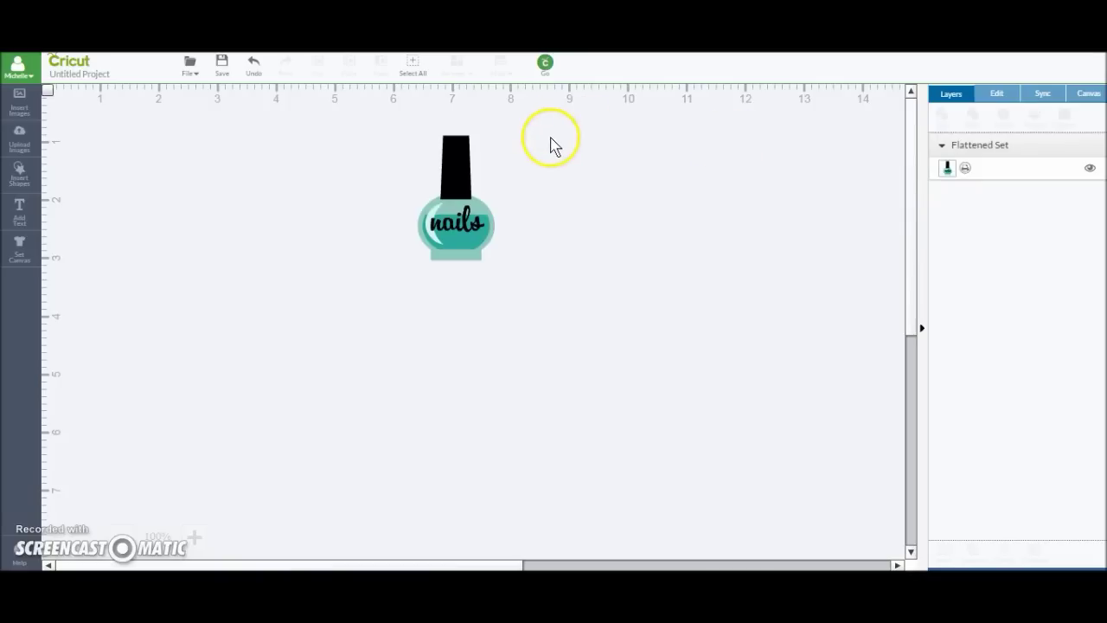
{"action": "left_click", "coordinate": [545, 66]}
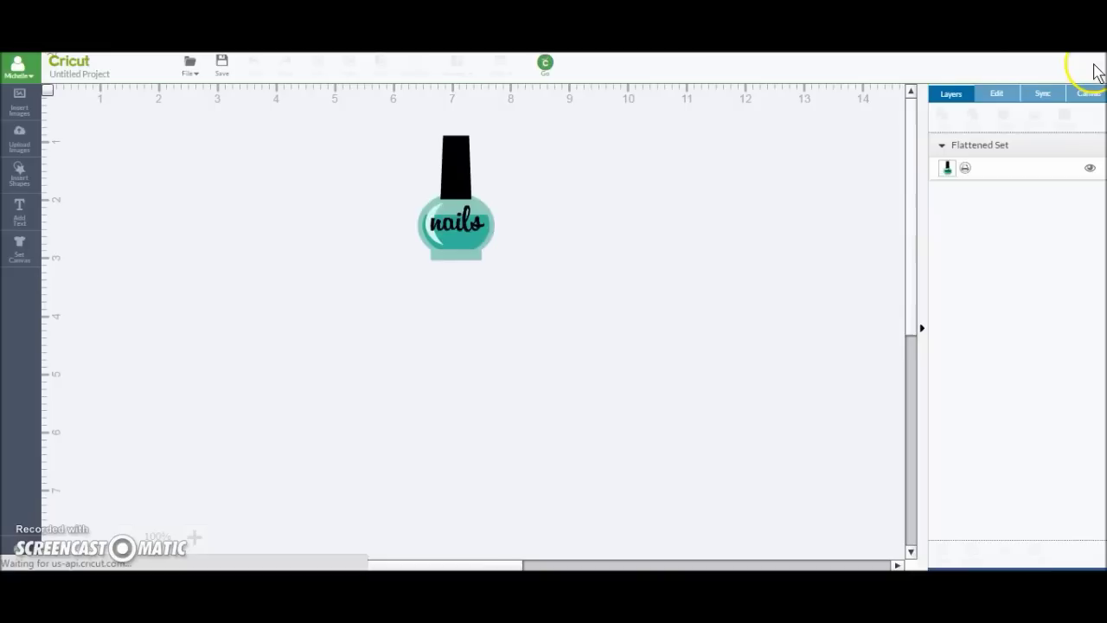
{"action": "left_click", "coordinate": [1094, 65]}
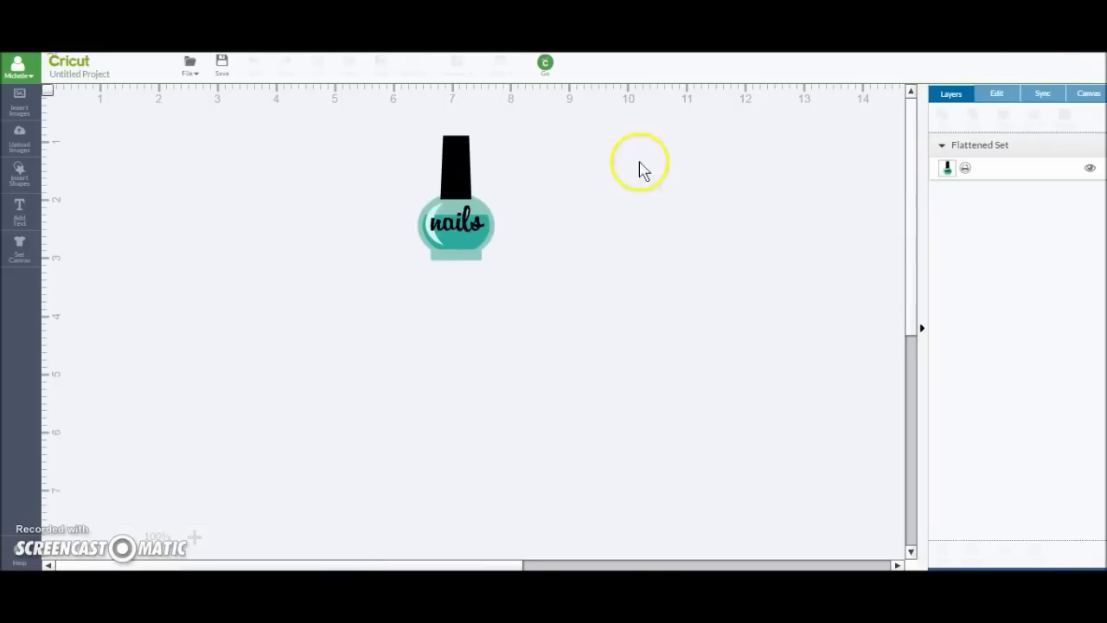
Resize the flattened bottle to 1.5 in tall with proportions locked, 0.93 in wide
{"action": "left_click", "coordinate": [460, 178]}
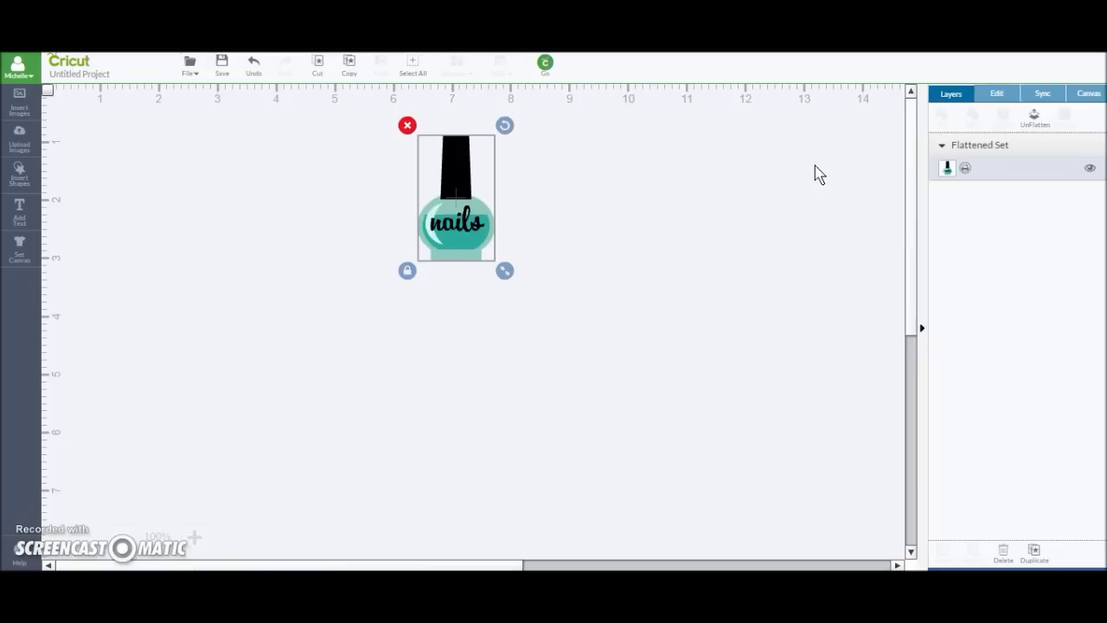
{"action": "left_click", "coordinate": [430, 189]}
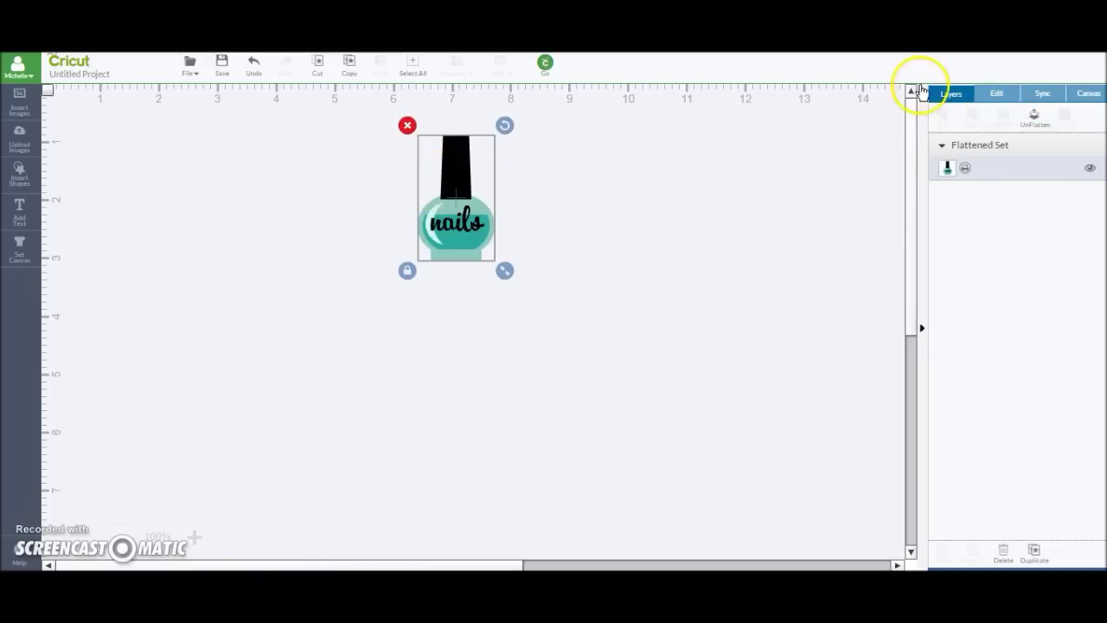
{"action": "left_click", "coordinate": [996, 95]}
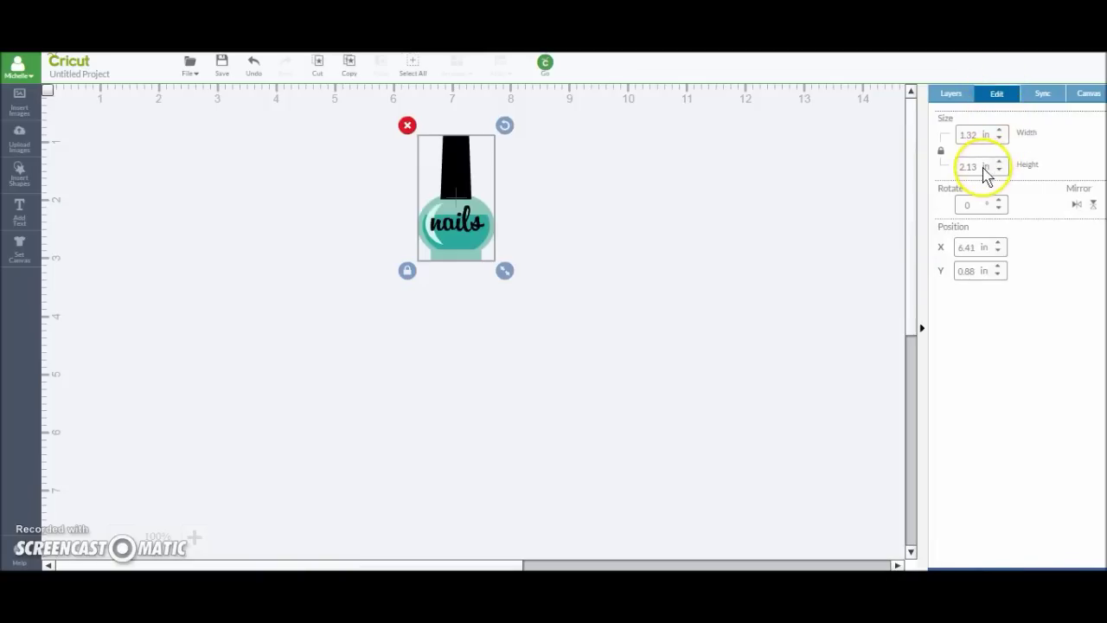
{"action": "left_click_drag", "start_coordinate": [981, 165], "coordinate": [947, 176]}
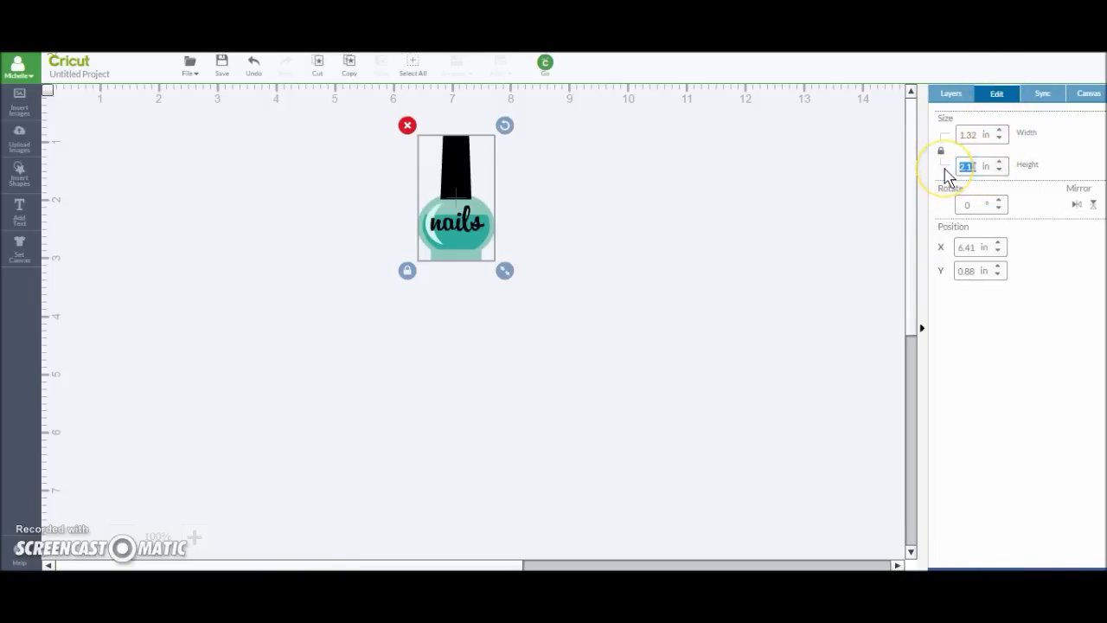
{"action": "type", "text": "1.5"}
{"action": "key", "text": "Return"}
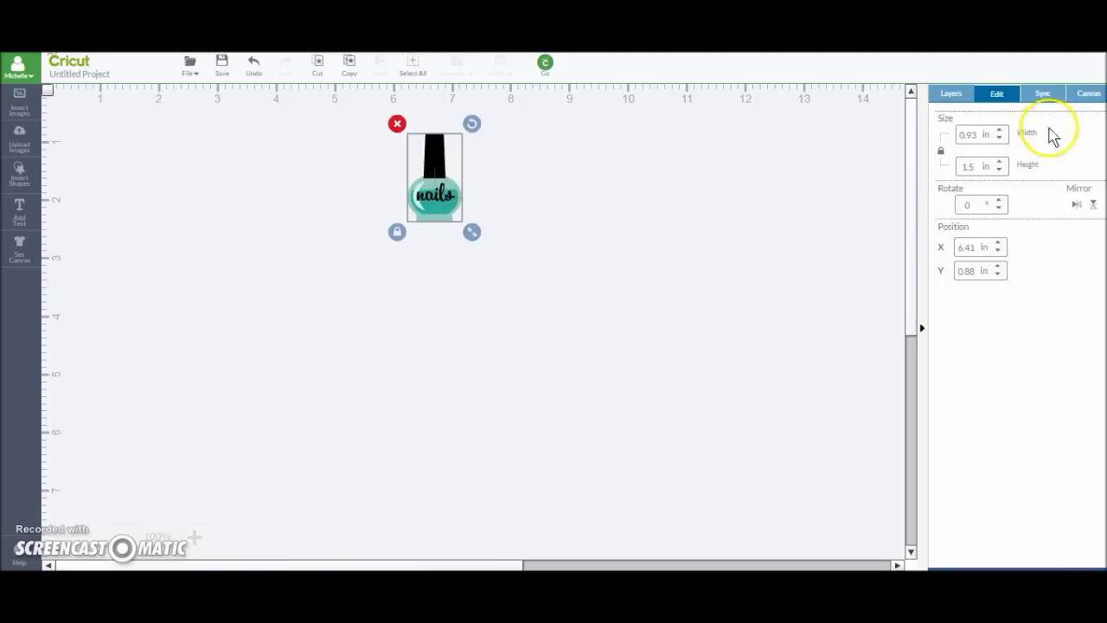
Set Project Copies to 25 in the mat preview, filling a five-by-five grid
{"action": "left_click", "coordinate": [546, 64]}
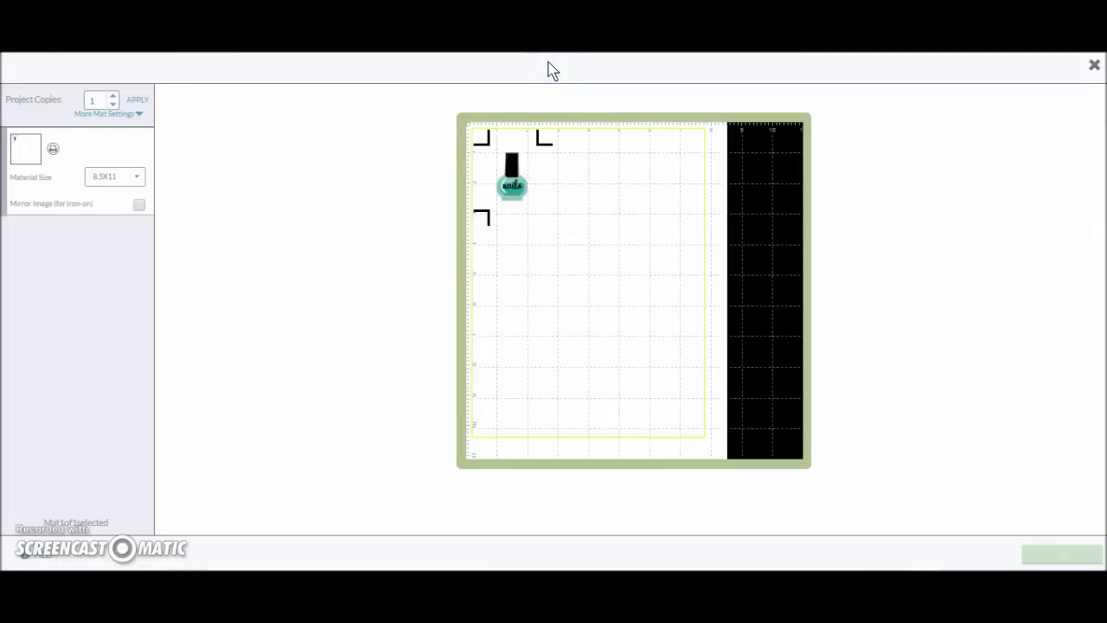
{"action": "left_click", "coordinate": [510, 170]}
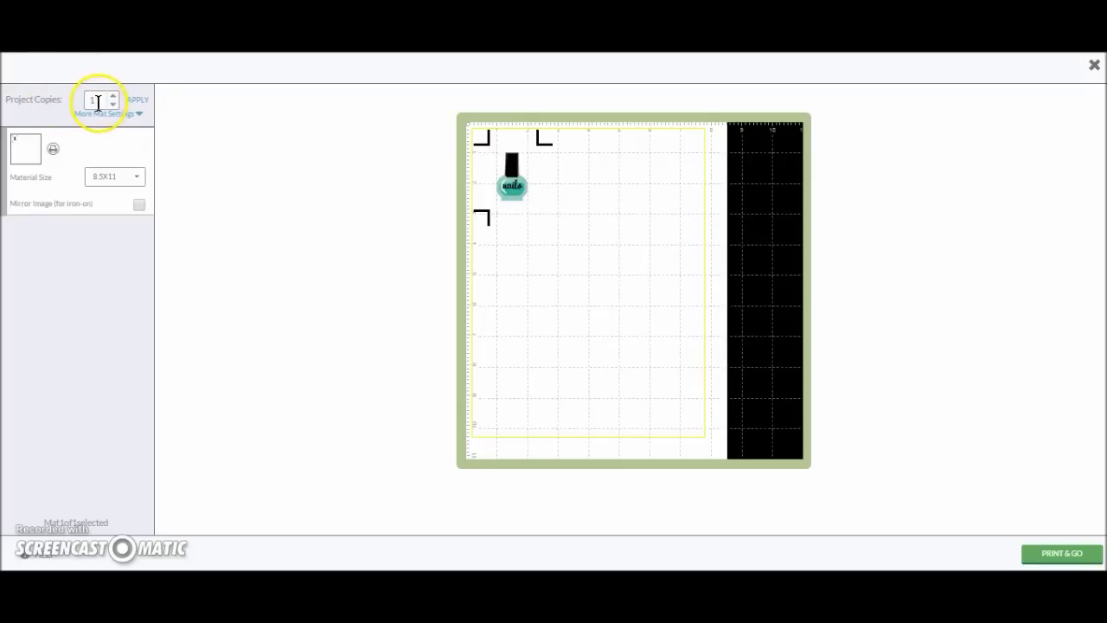
{"action": "left_click_drag", "start_coordinate": [98, 102], "coordinate": [88, 97]}
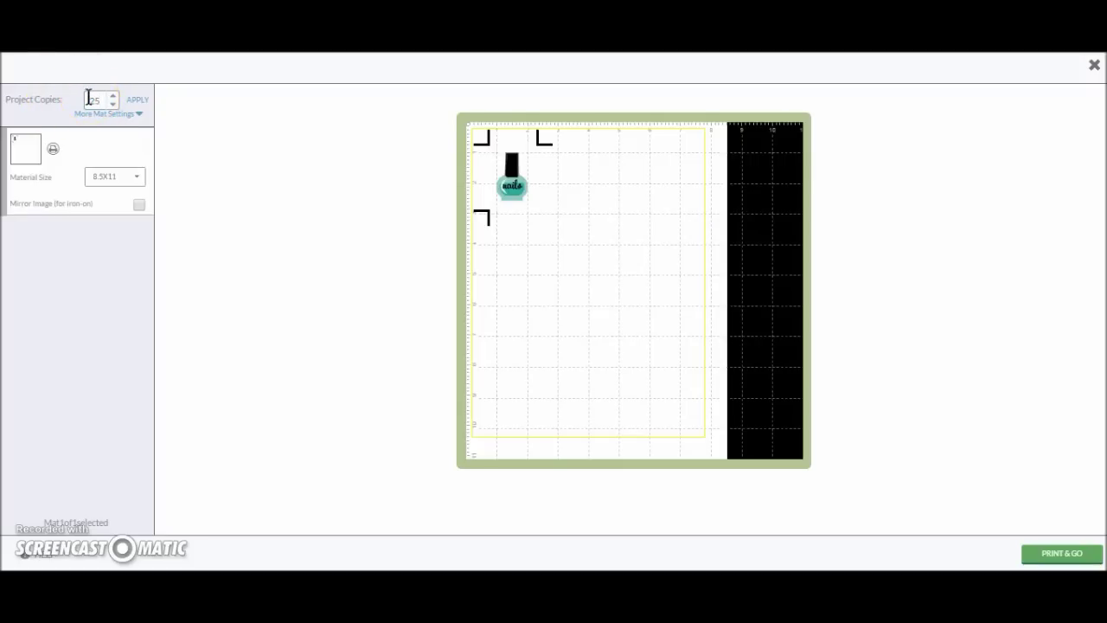
{"action": "type", "text": "25"}
{"action": "left_click", "coordinate": [138, 102]}
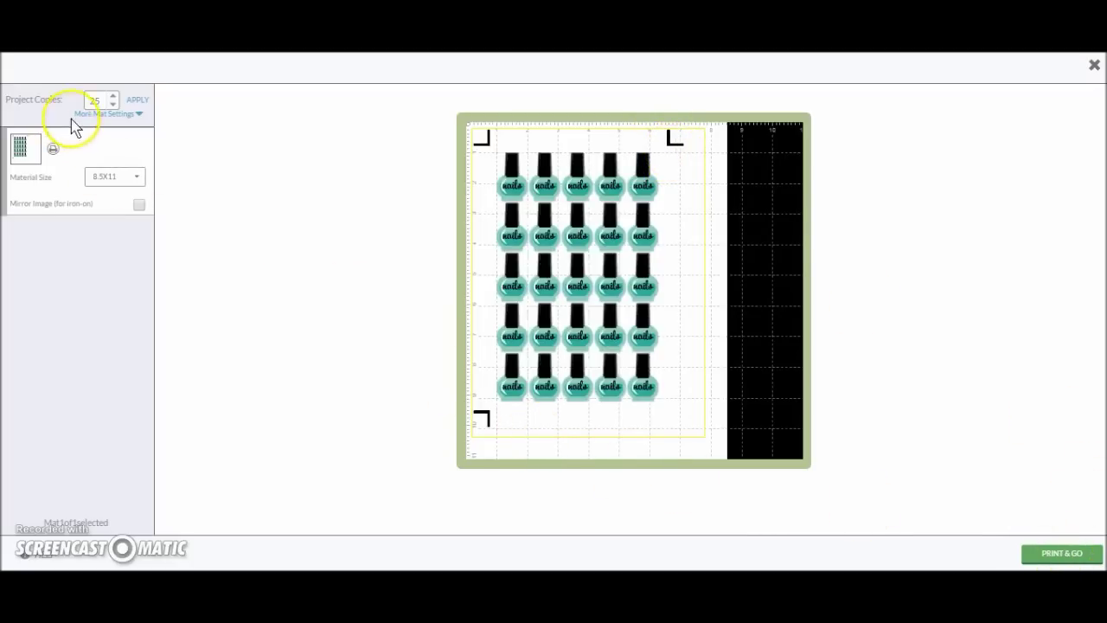
{"action": "left_click", "coordinate": [135, 123]}
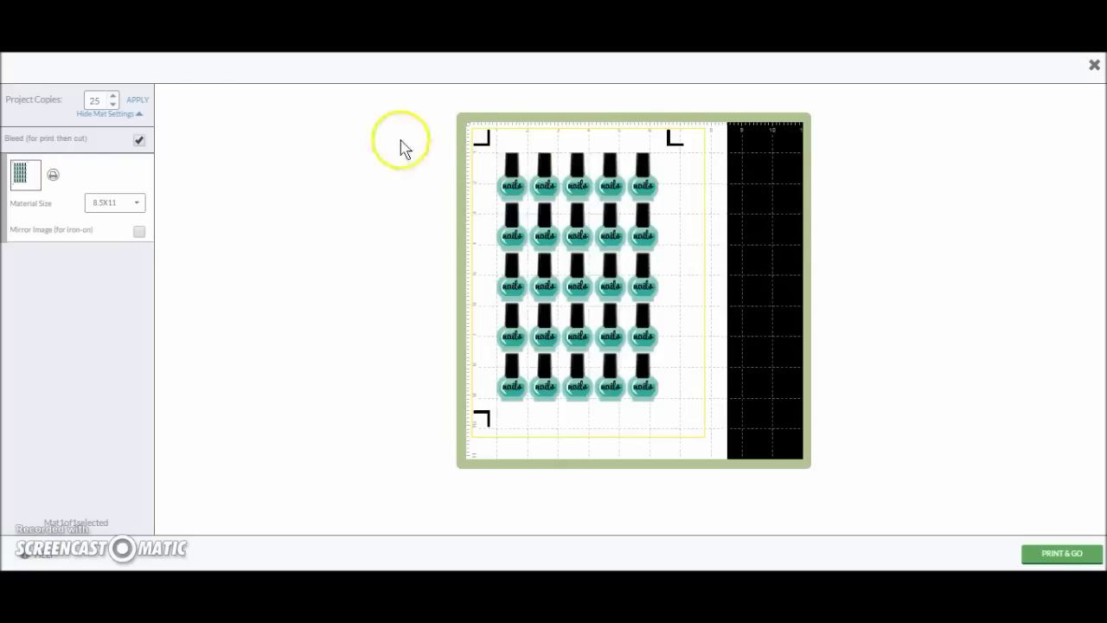
Toggle Bleed off and back on so the stickers keep bleed
{"action": "left_click", "coordinate": [141, 145]}
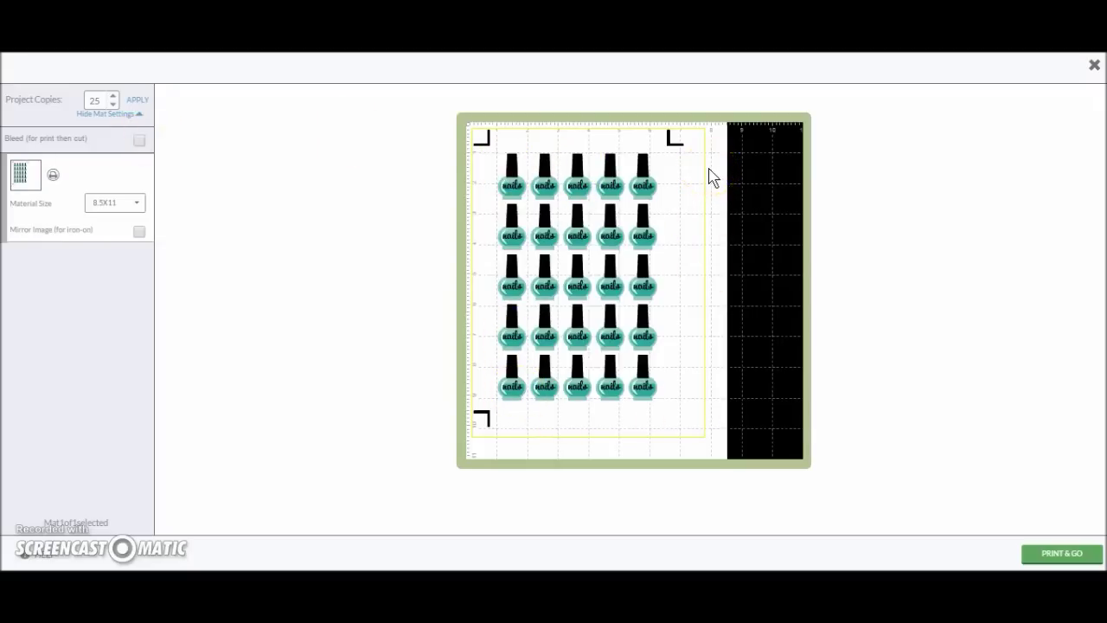
{"action": "left_click", "coordinate": [139, 147]}
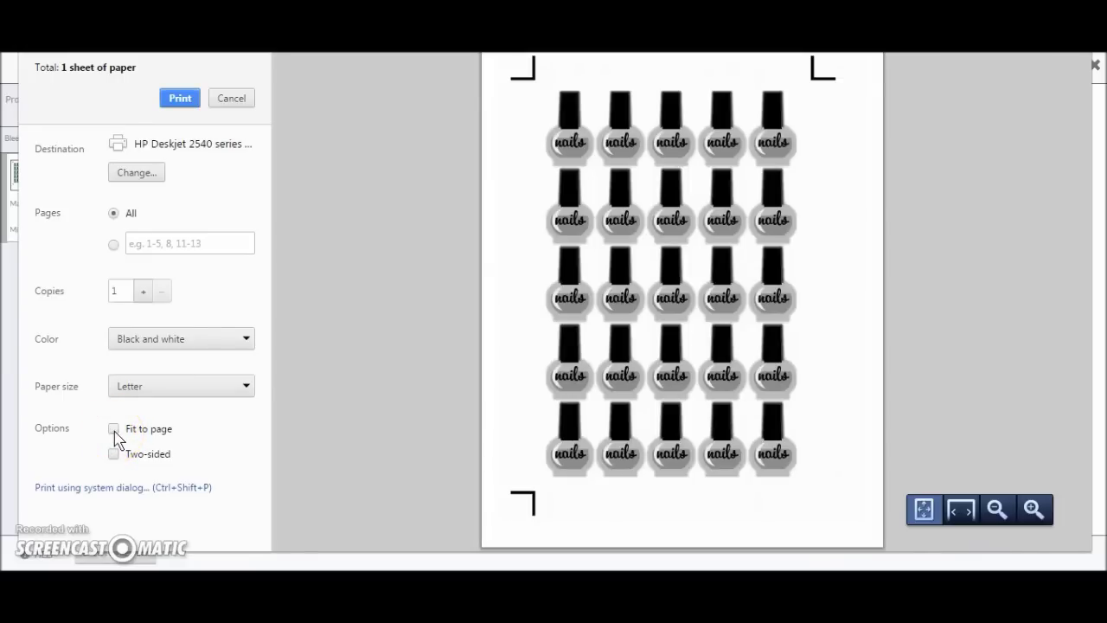
Print the sheet in colour at actual size with Fit to page unchecked
{"action": "left_click", "coordinate": [113, 429]}
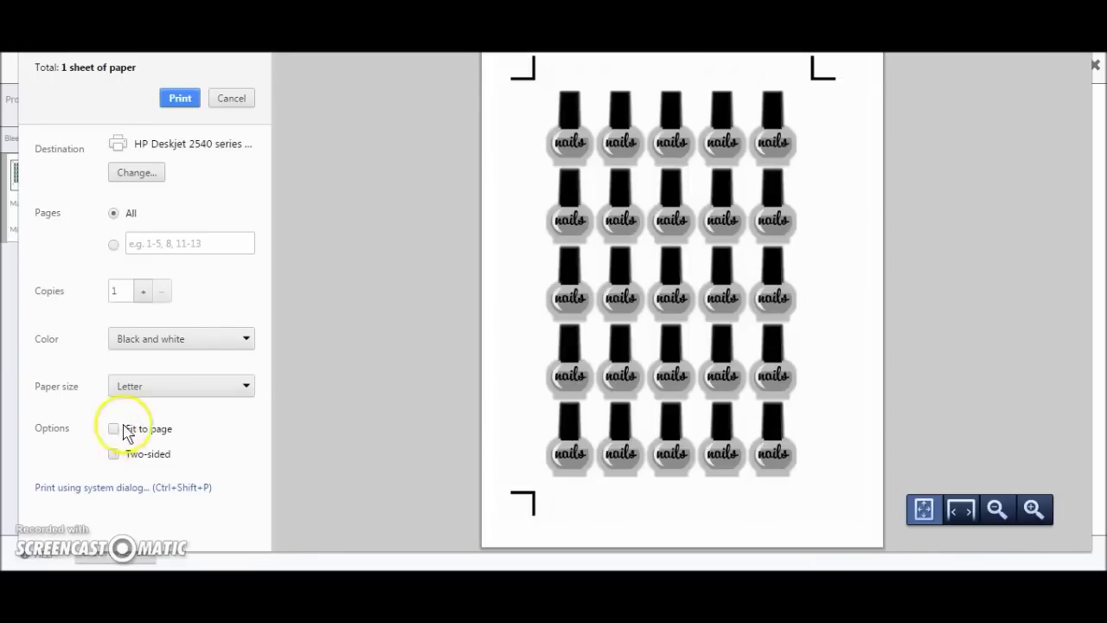
{"action": "left_click", "coordinate": [246, 340]}
{"action": "left_click", "coordinate": [169, 372]}
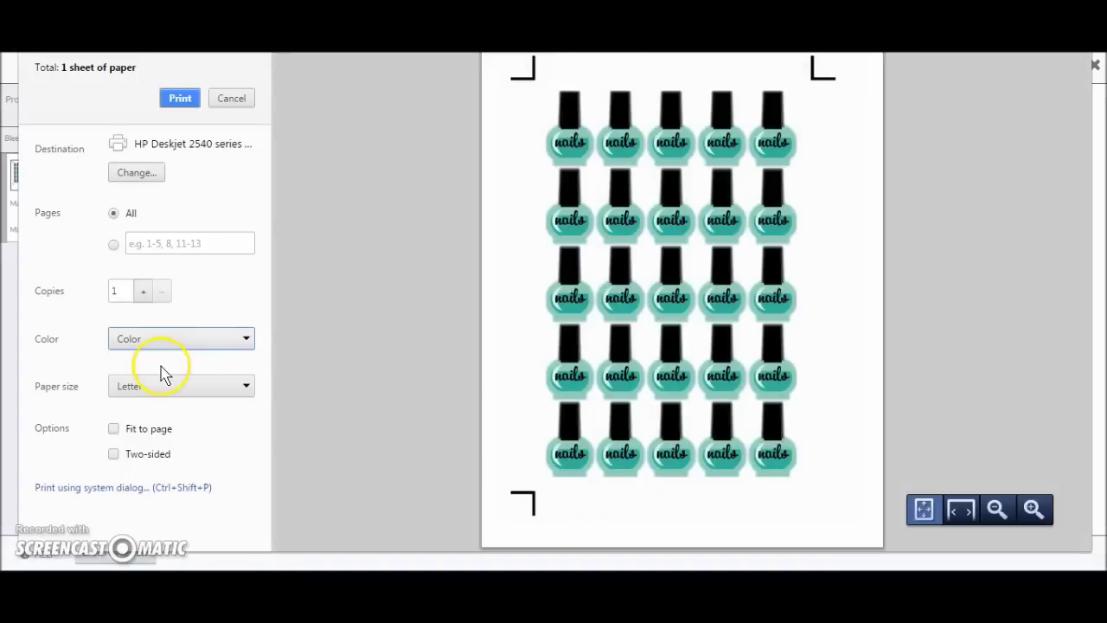
{"action": "left_click", "coordinate": [181, 103]}
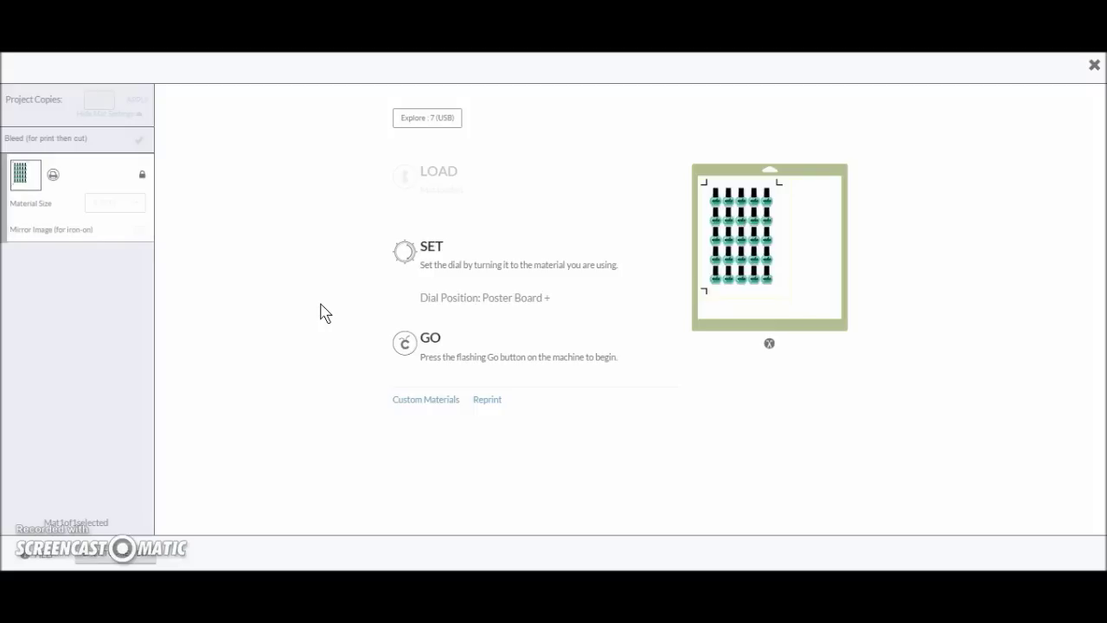
Switch to Custom Materials and select 3M Post It Notes (0.09mm) as the cut material
{"action": "left_click", "coordinate": [336, 321]}
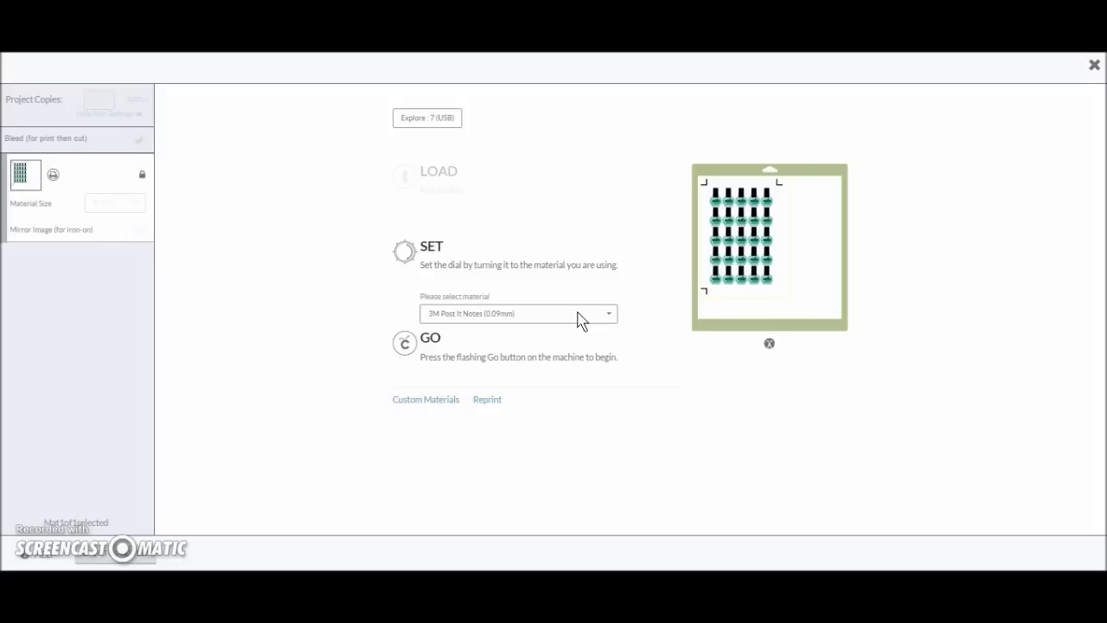
{"action": "left_click", "coordinate": [598, 317]}
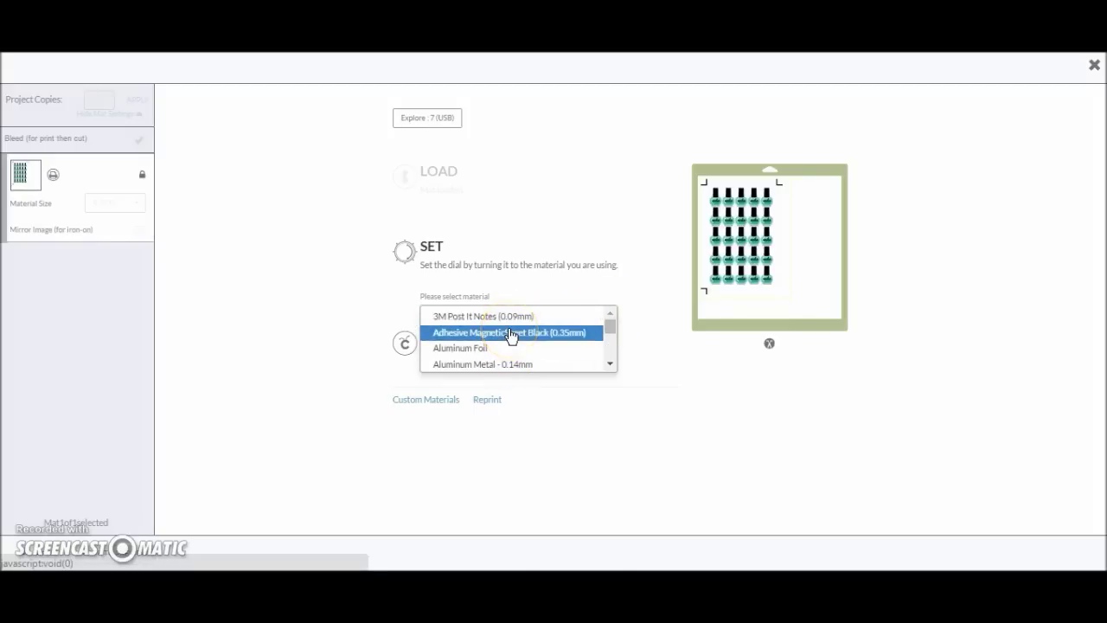
{"action": "left_click", "coordinate": [484, 319]}
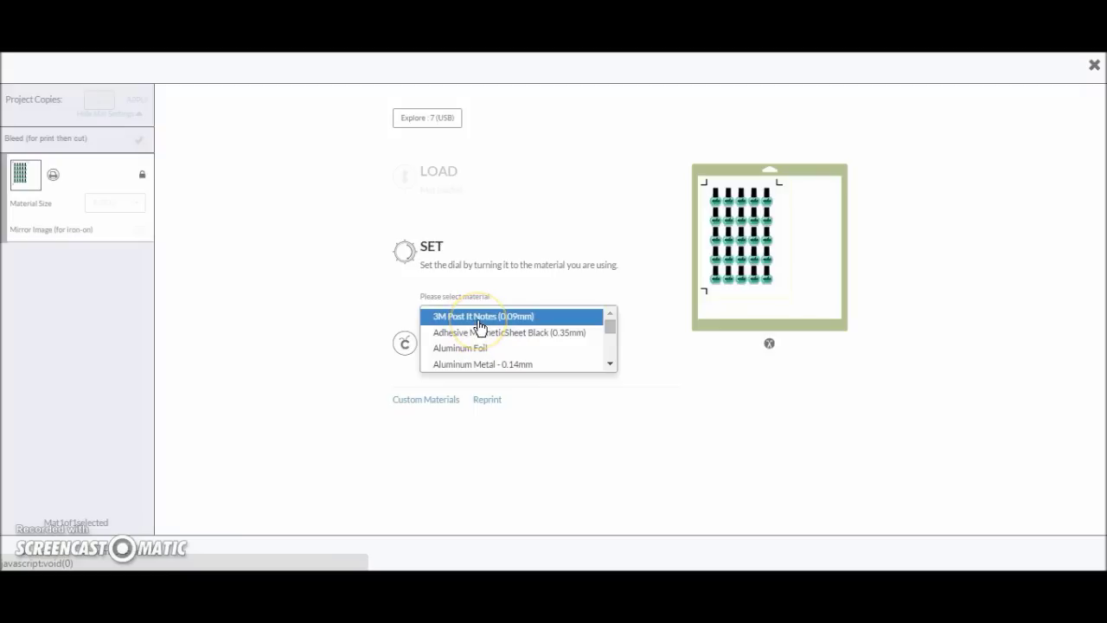